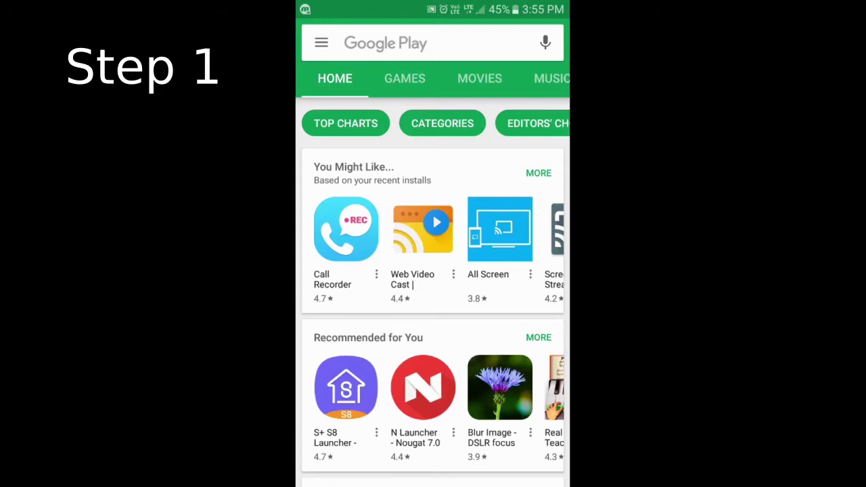
Search Google Play for DroidCam
click(406, 43)
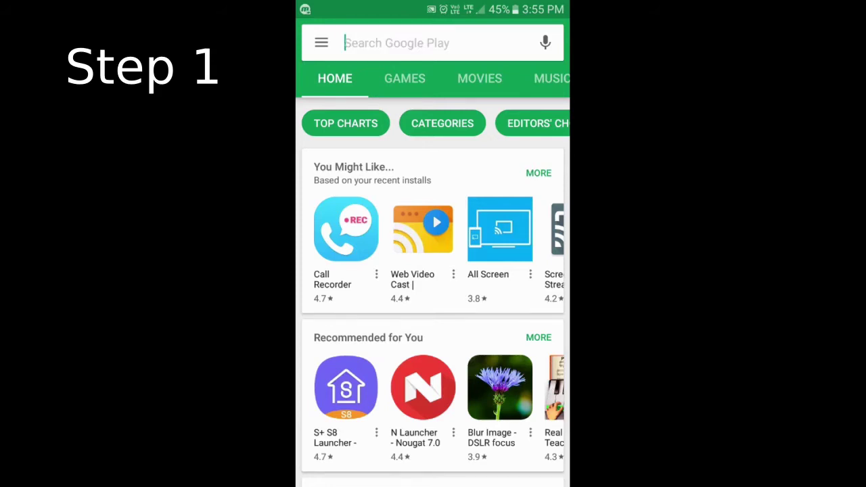
text(DroidCam)
key(Return)
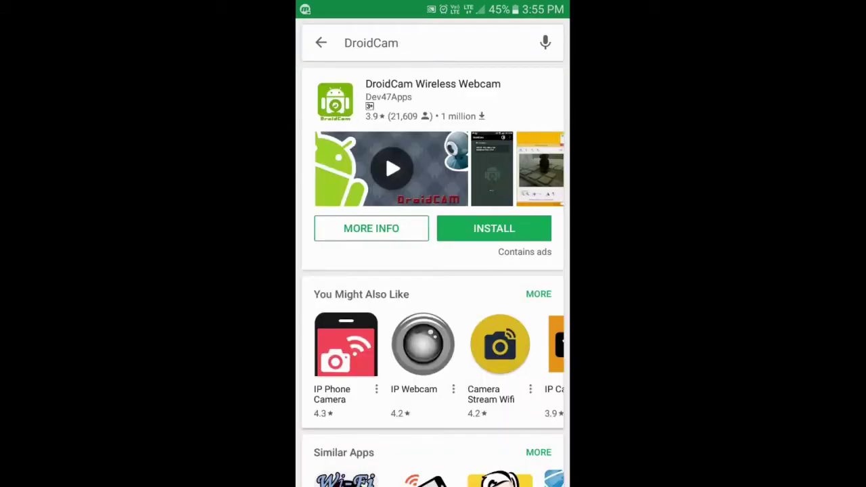
Examine the store page of DroidCam Wireless Webcam, including its description, ratings and screenshots
click(470, 245)
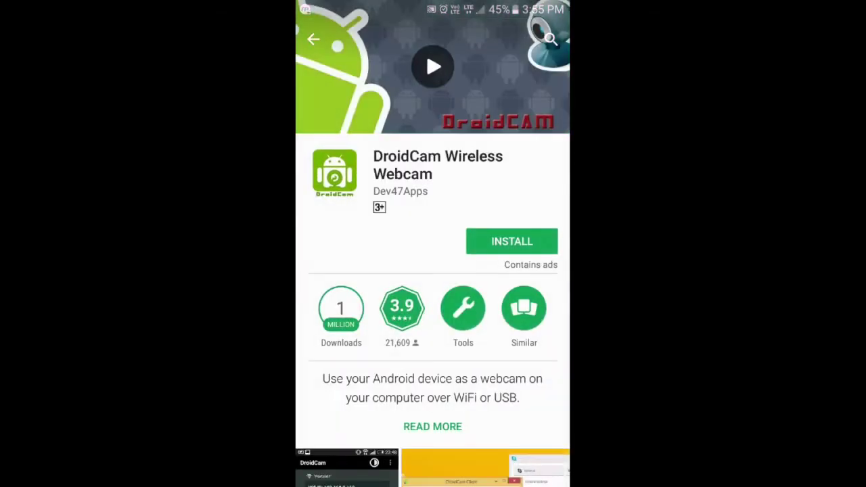
scroll(433, 271, down, 3)
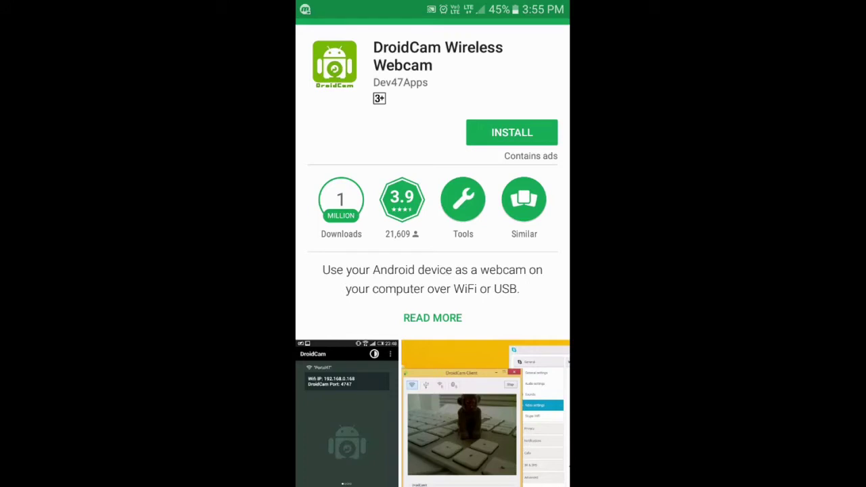
scroll(433, 271, down, 2)
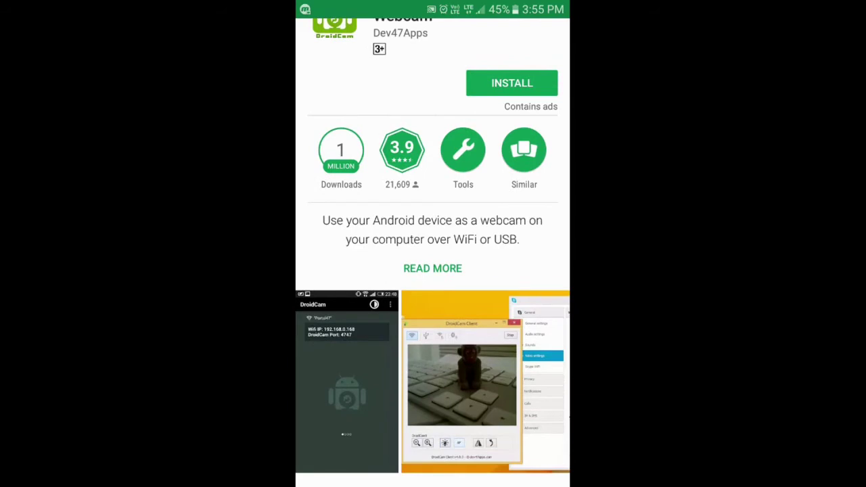
scroll(433, 271, up, 5)
scroll(433, 270, down, 2)
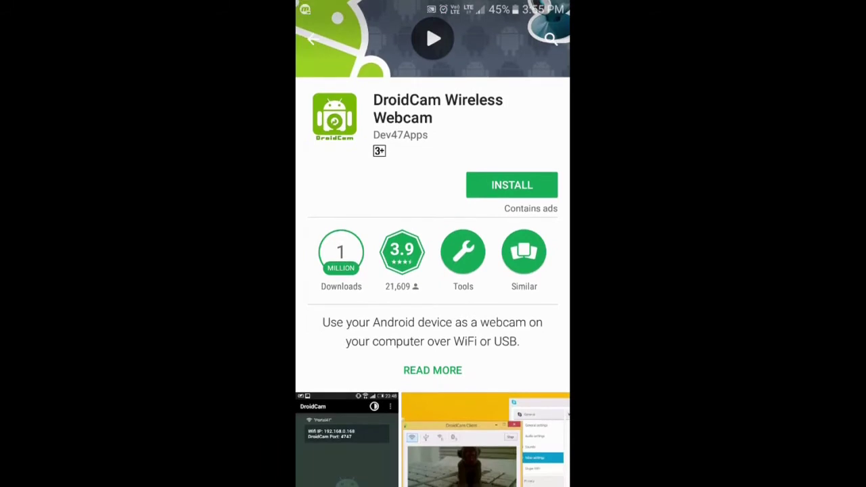
scroll(433, 270, down, 2)
scroll(434, 271, down, 2)
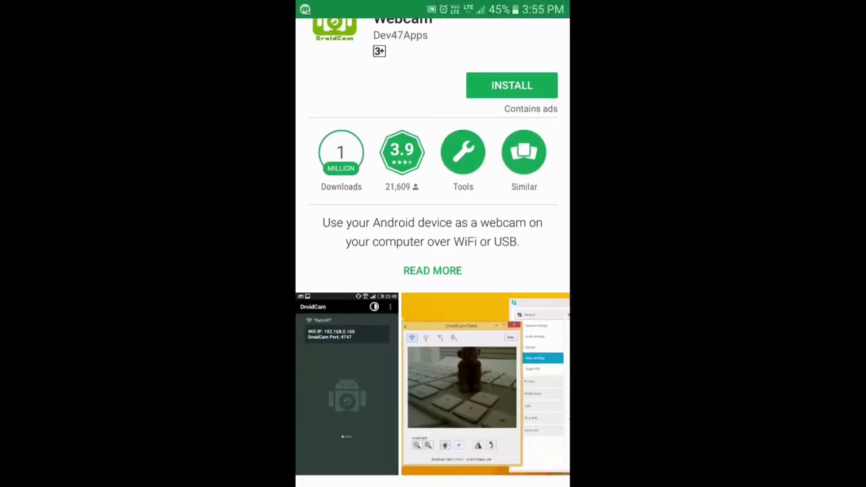
scroll(434, 271, down, 1)
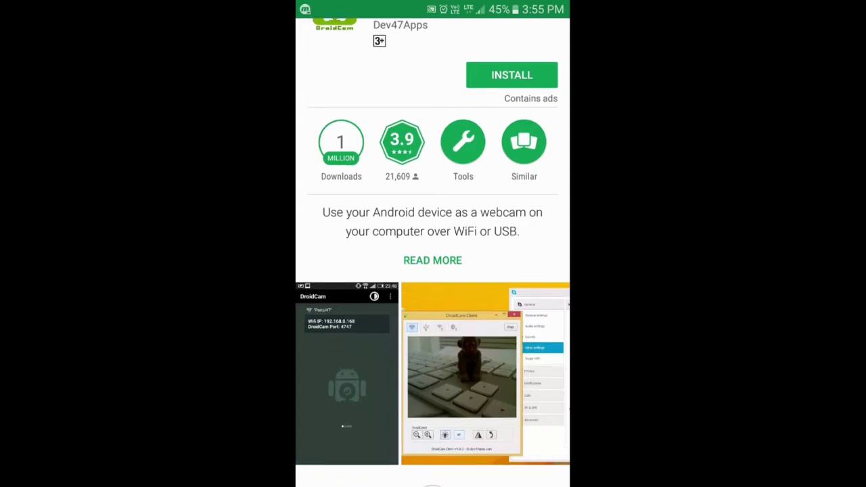
scroll(433, 270, down, 2)
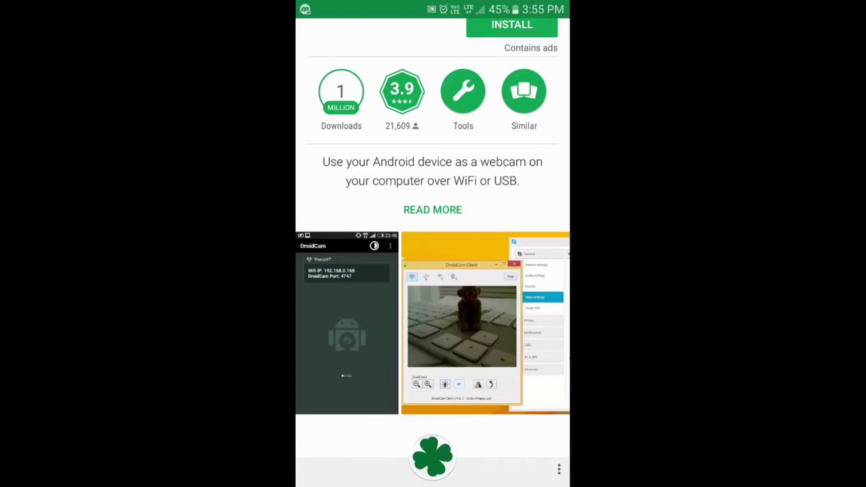
Return to the search results, install DroidCam Wireless Webcam and accept its requested permissions
key(Escape)
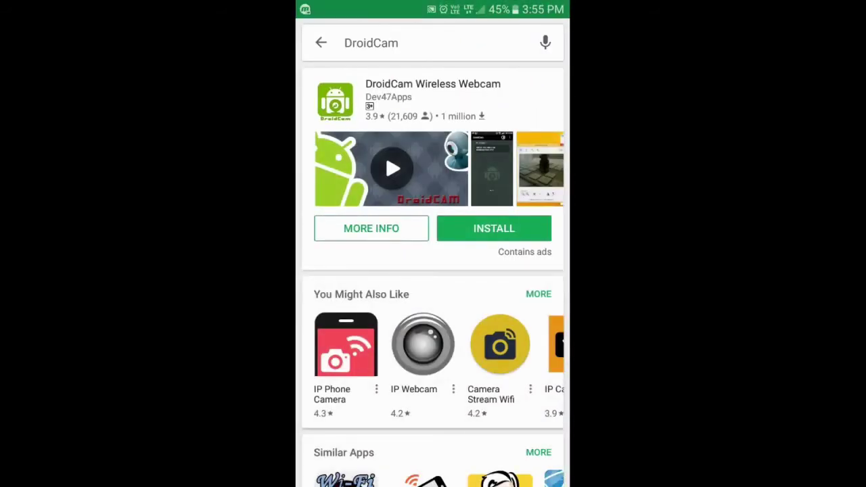
click(494, 228)
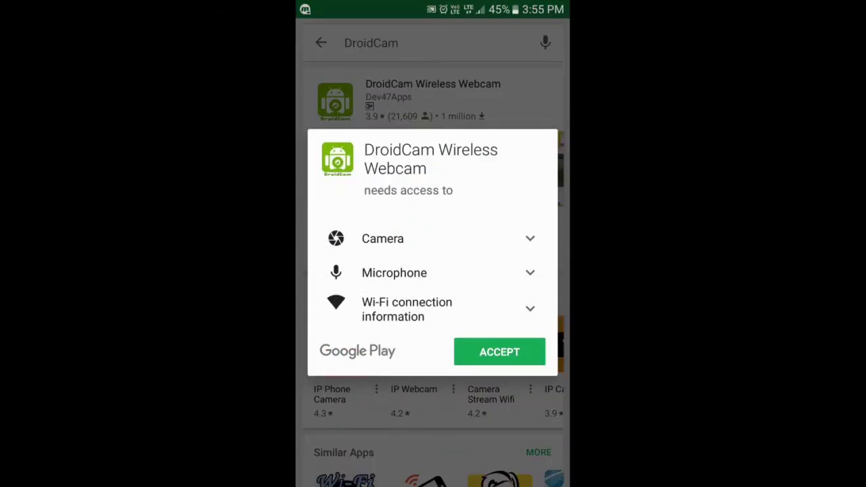
click(500, 352)
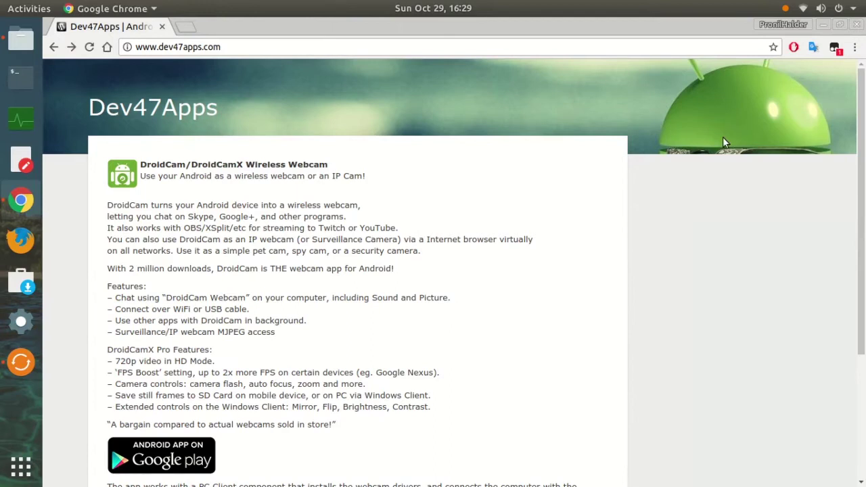
Open the Windows client page on the Dev47Apps site and start downloading Client v6.0
scroll(642, 192, down, 5)
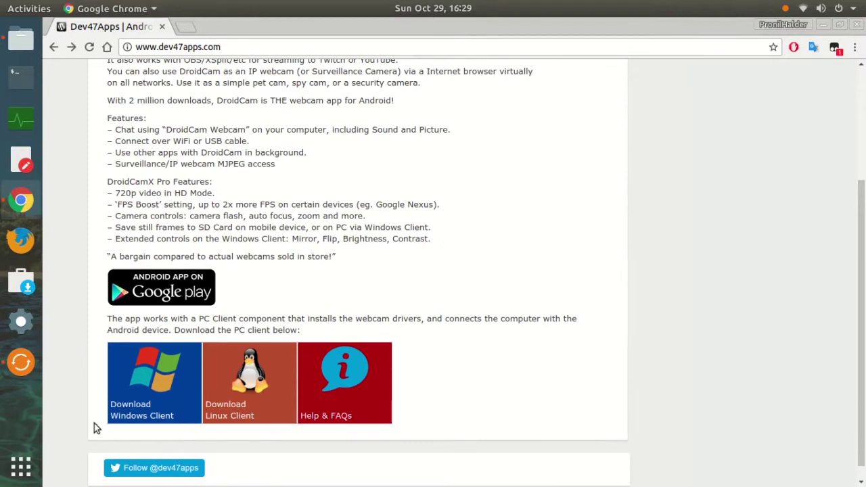
click(155, 422)
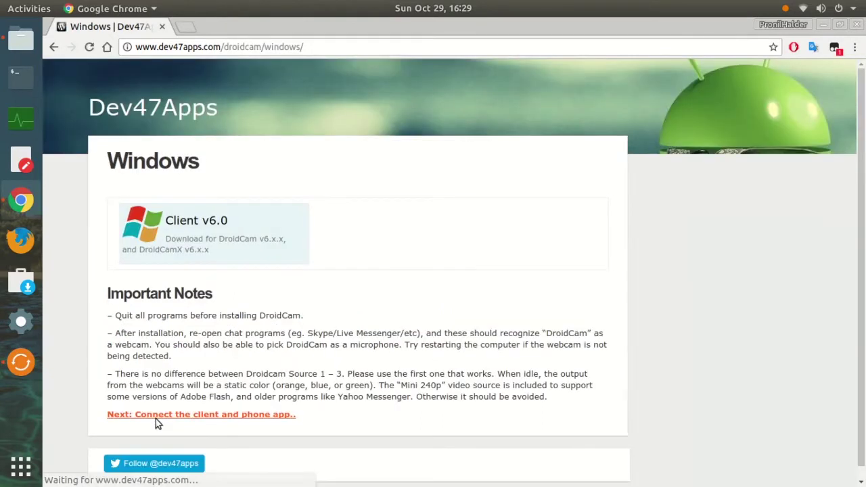
click(231, 226)
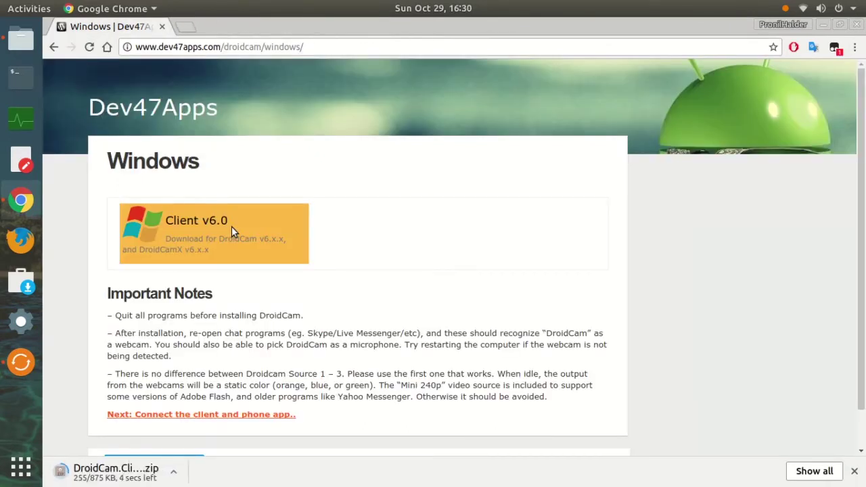
Cancel the running download of the Windows client and dismiss the download notice
click(174, 475)
click(197, 455)
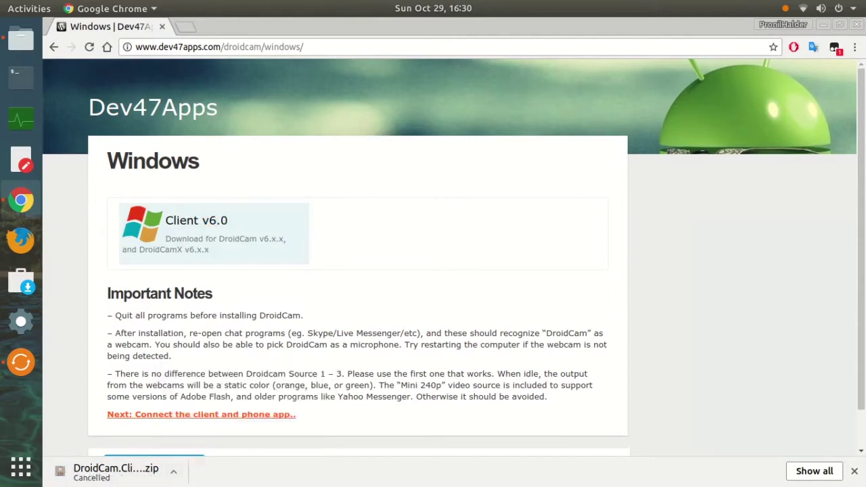
click(855, 471)
Switch to Files and inspect the contents of DroidCam.Client.6.0.FullOffline.zip in Downloads, then close the archive
click(20, 38)
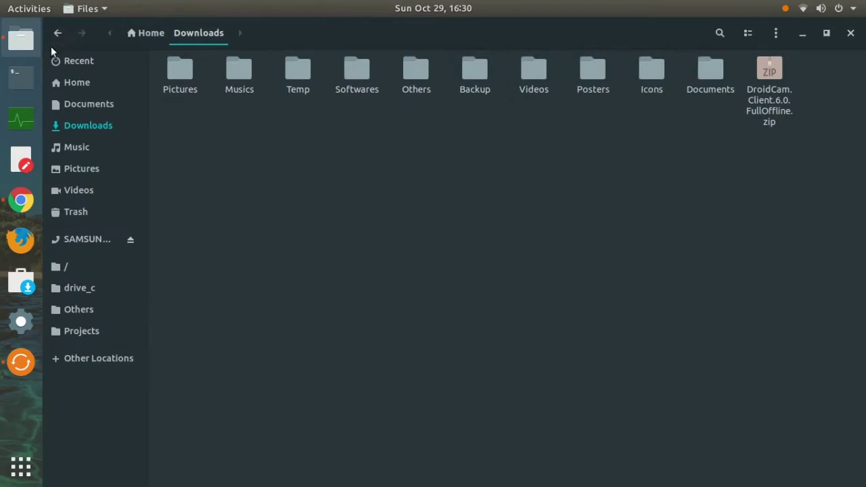
click(768, 118)
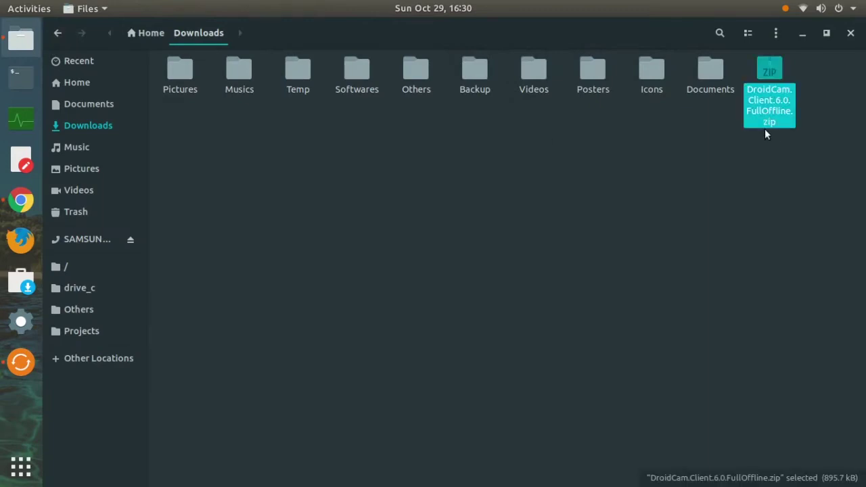
double_click(766, 133)
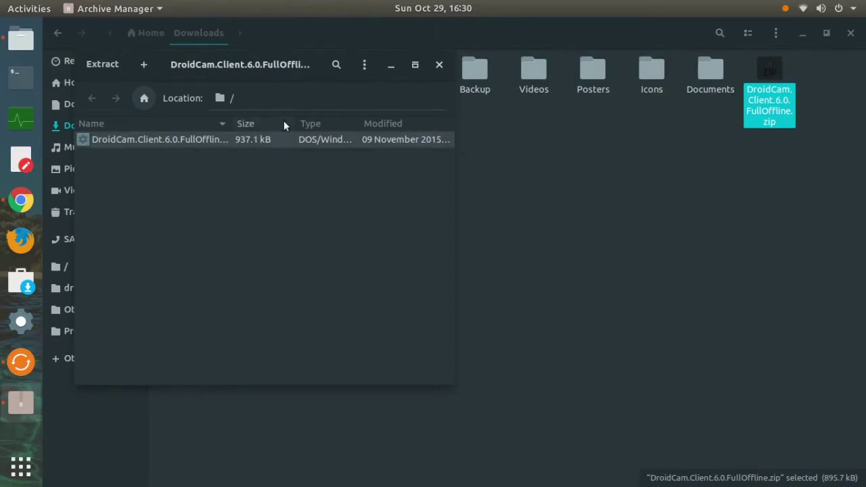
click(439, 64)
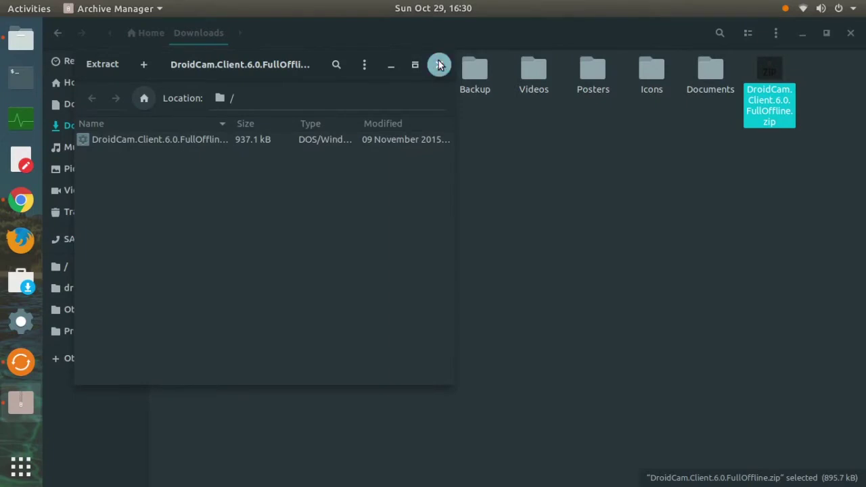
Switch back to Chrome, open the Dev47Apps Linux client page and expand its Install instructions
click(21, 197)
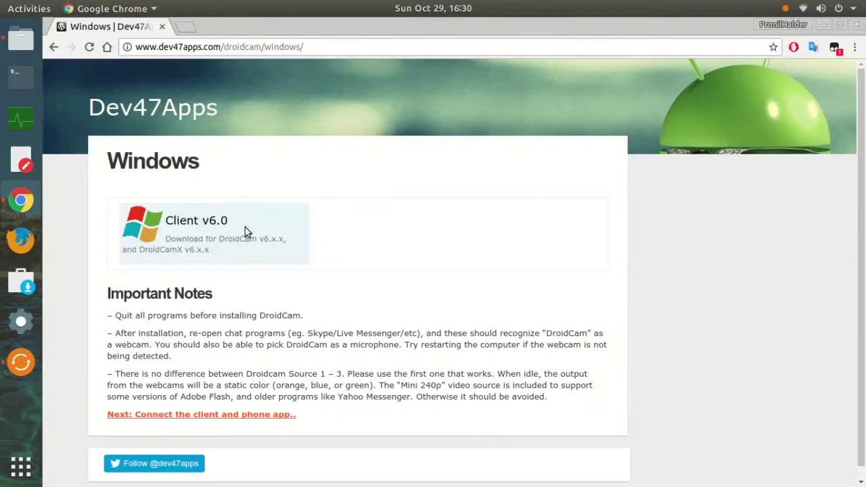
click(53, 47)
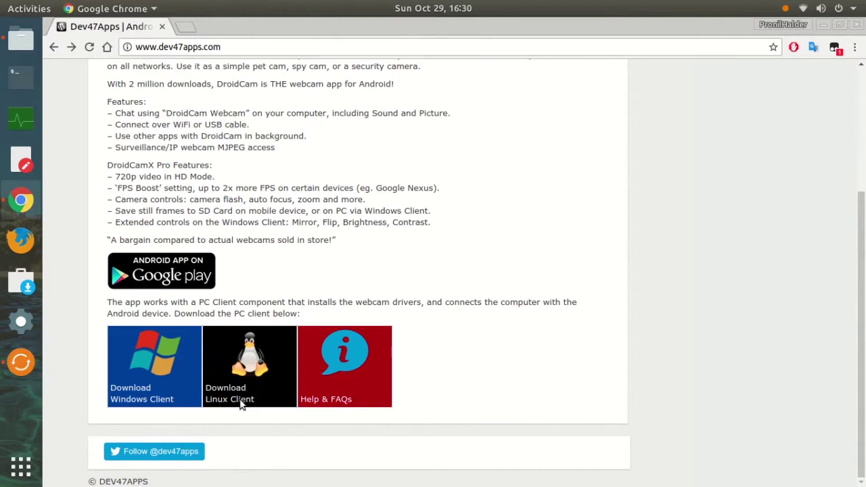
click(240, 405)
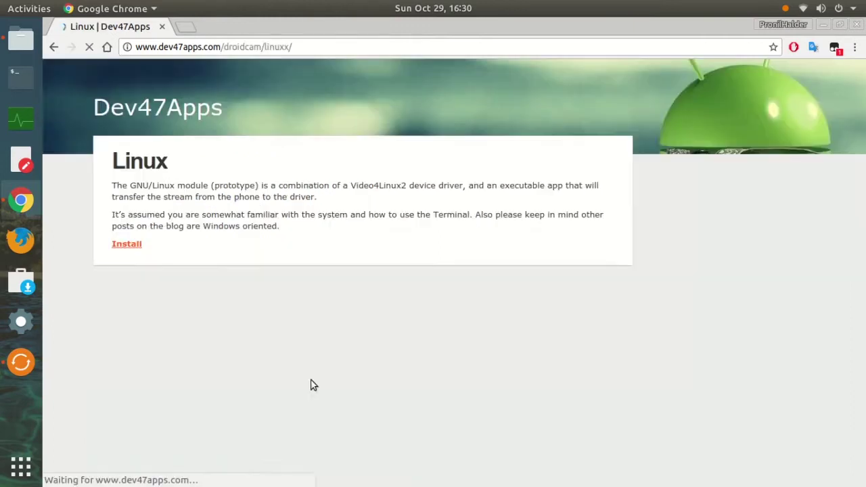
scroll(311, 258, down, 2)
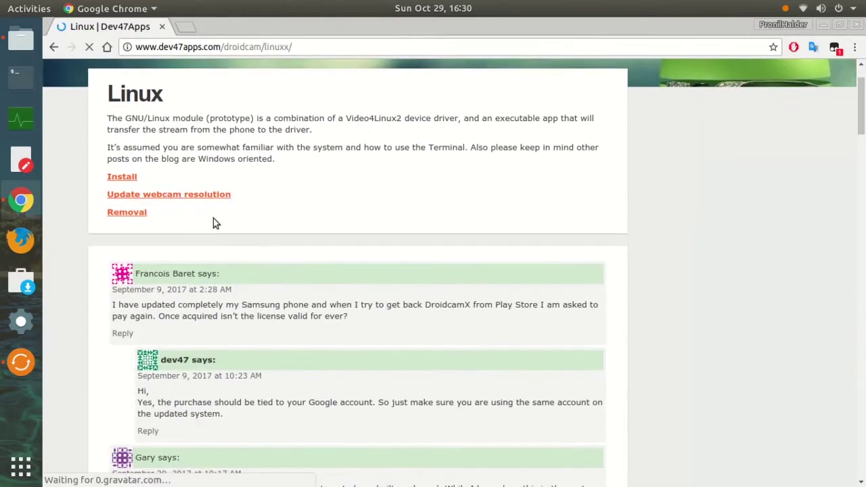
click(134, 178)
scroll(364, 277, down, 1)
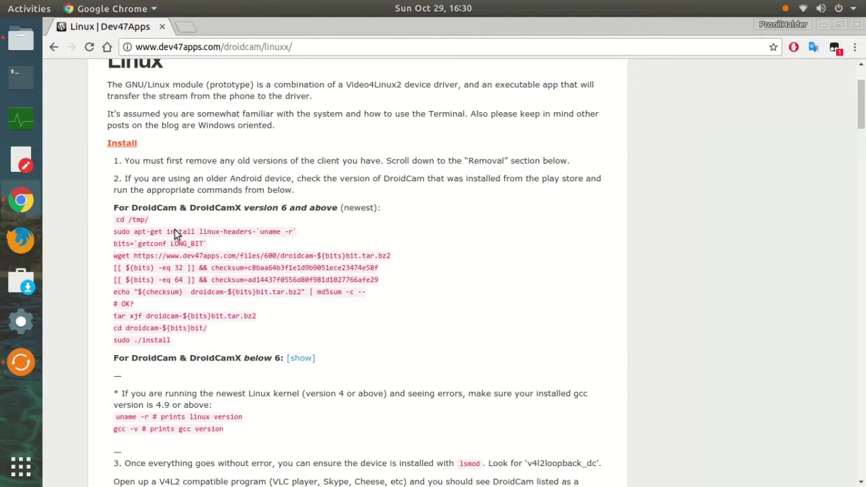
scroll(176, 234, up, 1)
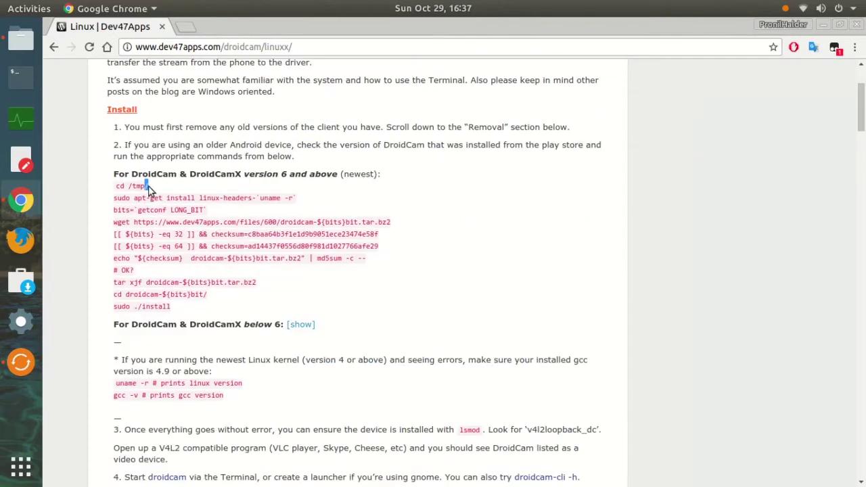
Copy the command "cd /tmp/" from the instructions and run it in a new Terminal window
drag(149, 186, 120, 193)
key(ctrl+c)
key(ctrl+alt+t)
right_click(331, 151)
click(358, 207)
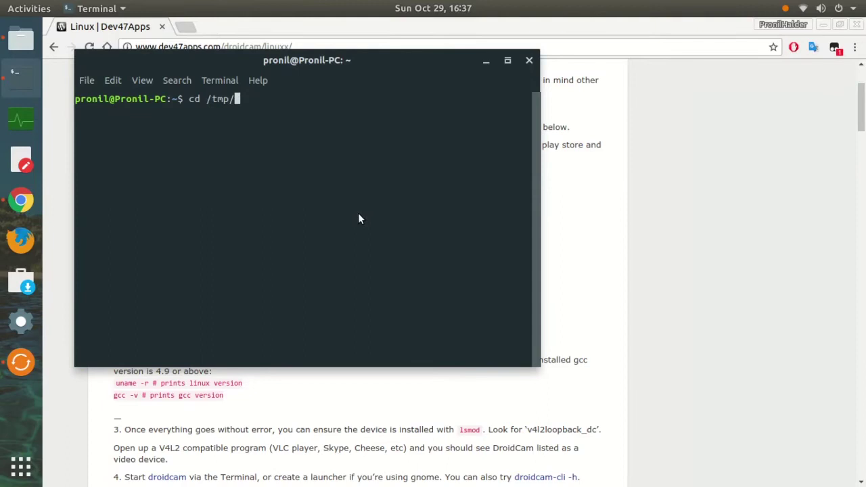
key(Return)
Run the page's "sudo apt-get install linux-headers-`uname -r`" command in the Terminal and enter the account password
click(621, 274)
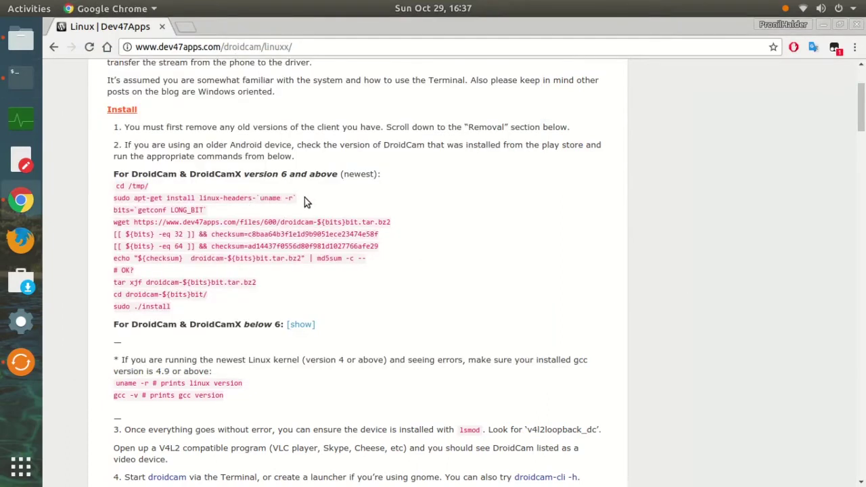
drag(305, 198, 121, 206)
key(ctrl+c)
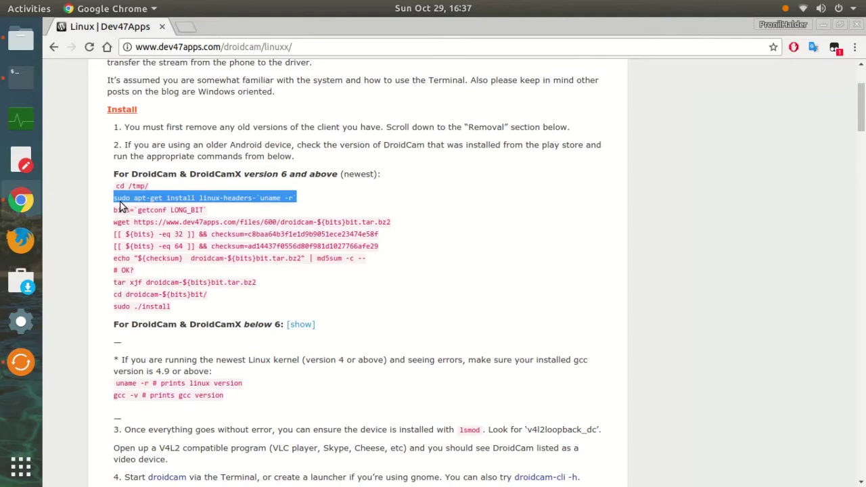
click(17, 78)
right_click(278, 213)
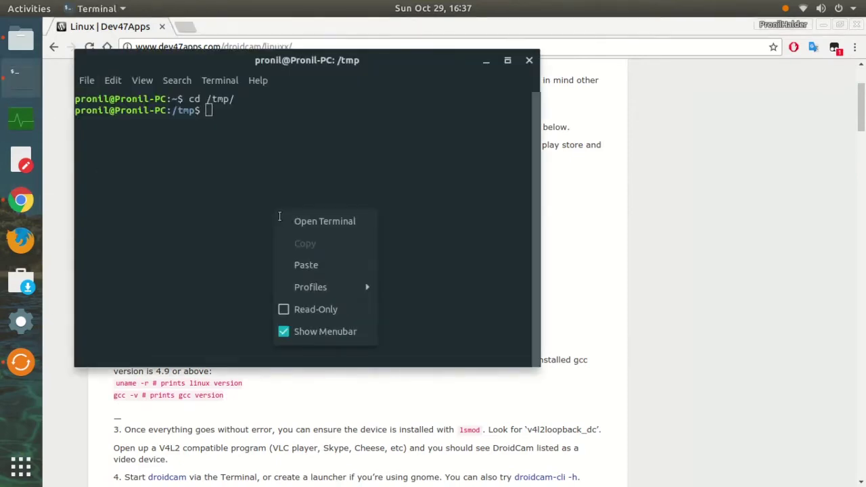
click(299, 263)
key(Return)
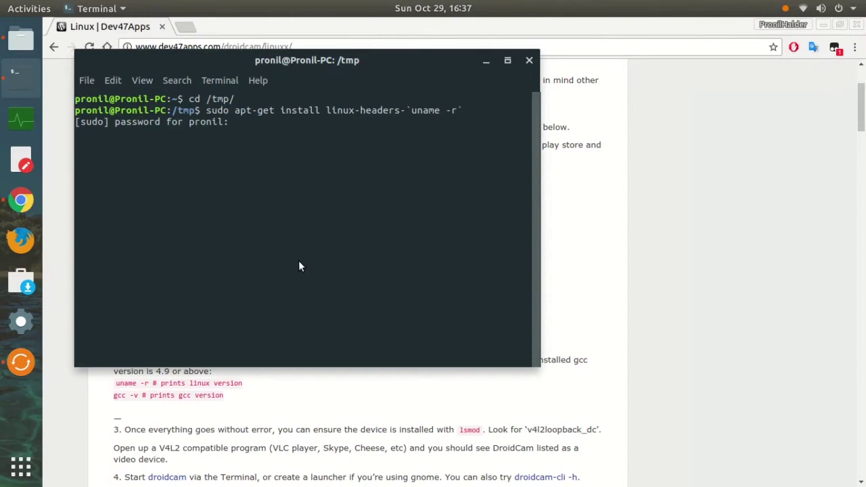
key(Return)
Copy the line "bits=`getconf LONG_BIT`" from the install instructions in Chrome and run it in the Terminal
key(alt+Tab)
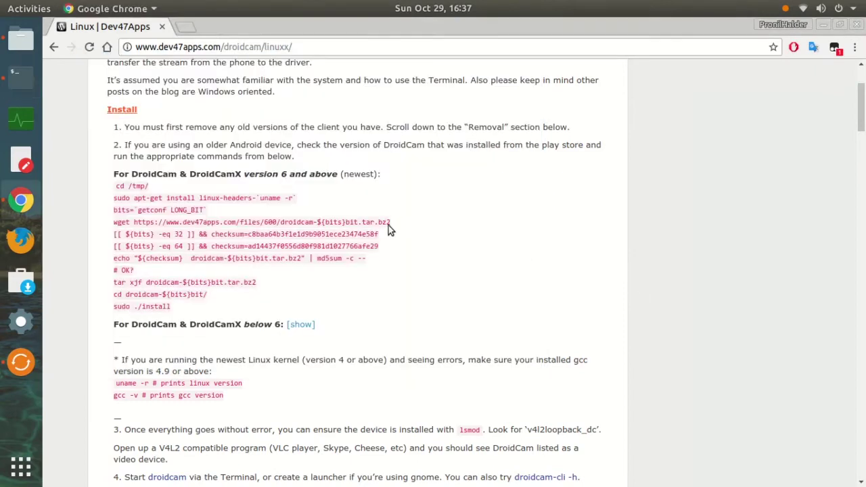
drag(390, 223, 134, 228)
drag(206, 211, 115, 211)
key(ctrl+c)
key(alt+Tab)
key(ctrl+shift+v)
key(Return)
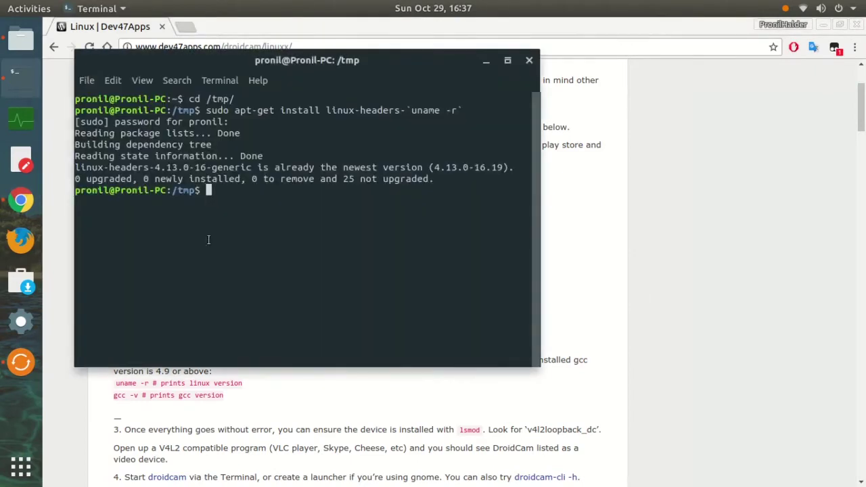
key(alt+Tab)
drag(385, 228, 74, 232)
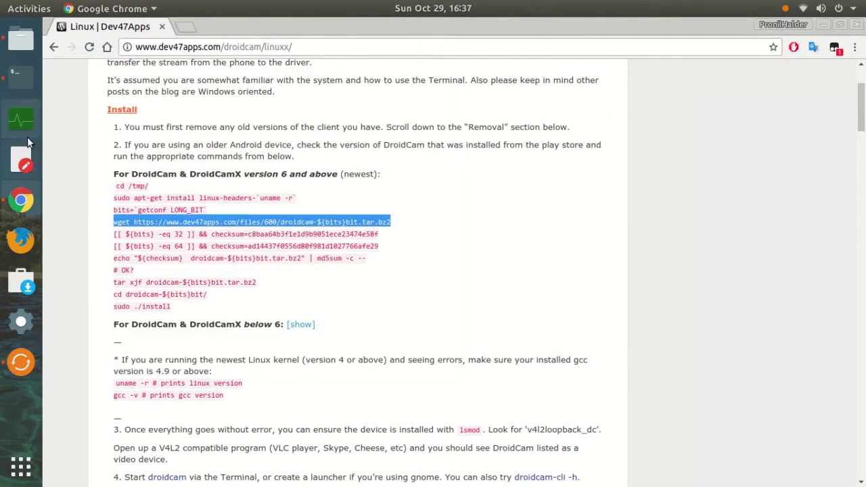
key(alt+Tab)
right_click(283, 230)
click(308, 278)
key(Return)
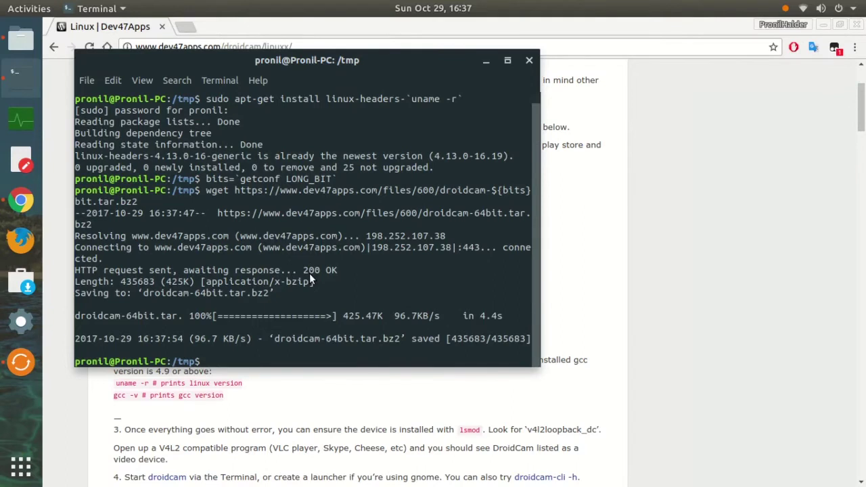
Copy the 32-bit checksum line "[[ ${bits} -eq 32 ]] && checksum=c8baa64b3f1e1d9b9051ece23474e58f" from the install instructions in Chrome and run it in the Terminal
click(544, 261)
drag(113, 222, 335, 247)
click(540, 260)
key(alt+Tab)
key(ctrl+shift+v)
Copy the 64-bit line "[[ ${bits} -eq 64 ]] && checksum=ad14437f0556d80f981d1027766afe29" from the Chrome page and run it in the Terminal
click(560, 308)
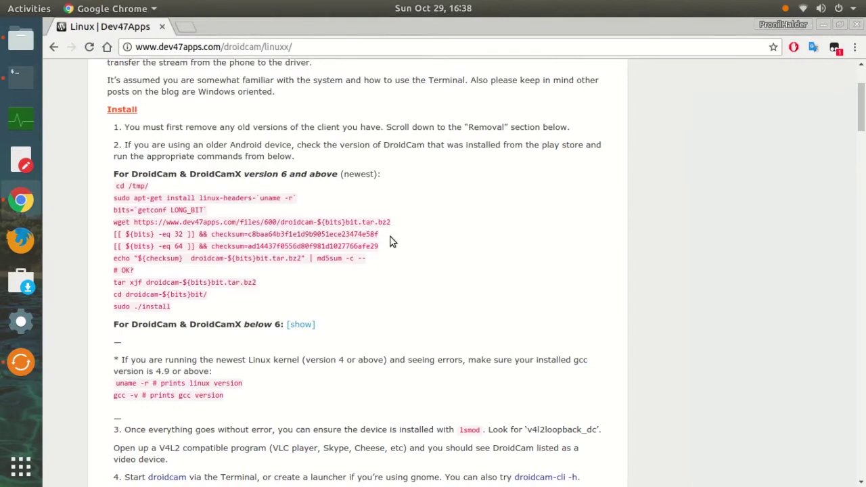
drag(389, 247, 109, 245)
key(alt+Tab)
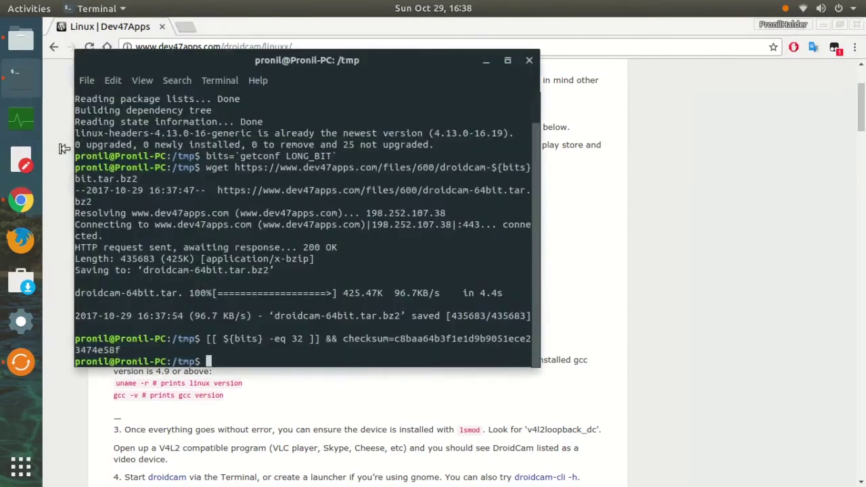
right_click(342, 358)
click(379, 278)
Verify the downloaded archive by running the page's echo "${checksum} droidcam-${bits}bit.tar.bz2" | md5sum -c -- line and the "# OK?" line in the Terminal
key(alt+Tab)
drag(379, 259, 113, 270)
key(alt+Tab)
right_click(352, 358)
click(379, 339)
key(alt+Tab)
key(alt+Tab)
right_click(299, 197)
click(322, 249)
Extract the downloaded archive by running the page's "tar xjf droidcam-${bits}bit.tar.bz2" command in the Terminal
key(alt+Tab)
drag(256, 284, 112, 284)
key(alt+Tab)
key(ctrl+shift+v)
Enter the extracted folder by running the page's "cd droidcam-${bits}bit/" command in the Terminal
key(alt+Tab)
drag(234, 299, 112, 298)
key(alt+Tab)
right_click(366, 346)
click(404, 336)
Install the DroidCam client by copying "sudo ./install" from the instructions and running it in the Terminal
key(alt+Tab)
drag(185, 309, 113, 308)
key(alt+Tab)
key(ctrl+shift+v)
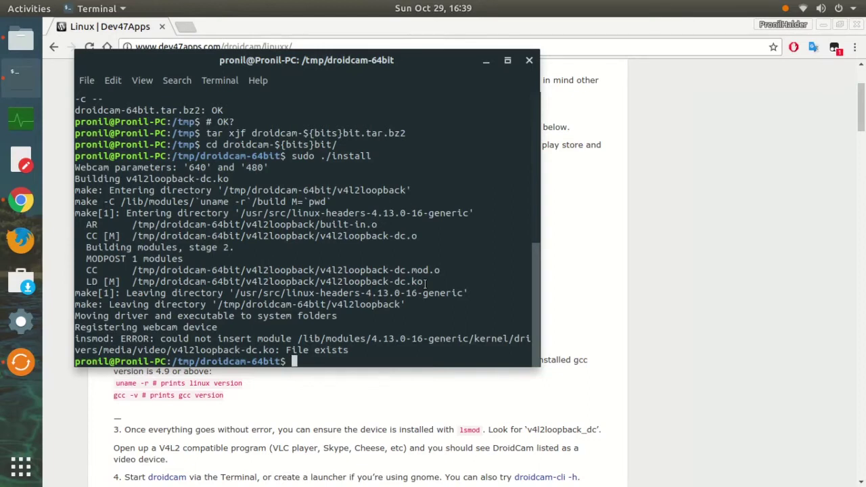
Launch the DroidCam client from the Terminal with the command "droidcam" and minimize the Terminal window
text(droidcam)
key(Return)
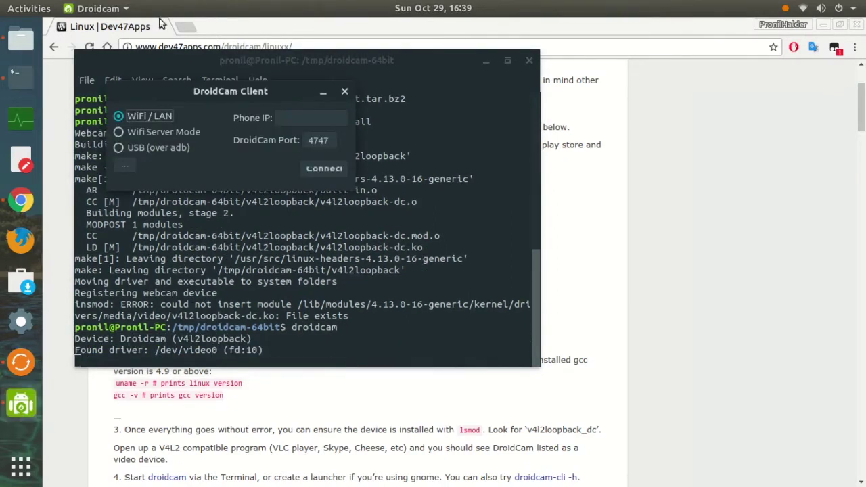
click(490, 67)
click(478, 61)
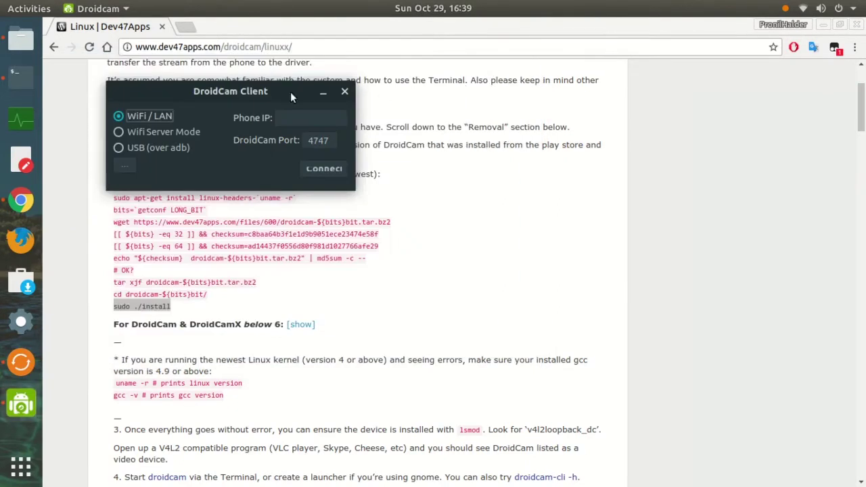
Reposition the DroidCam Client window over the web page and choose USB (over adb) as the connection type
drag(271, 86, 310, 106)
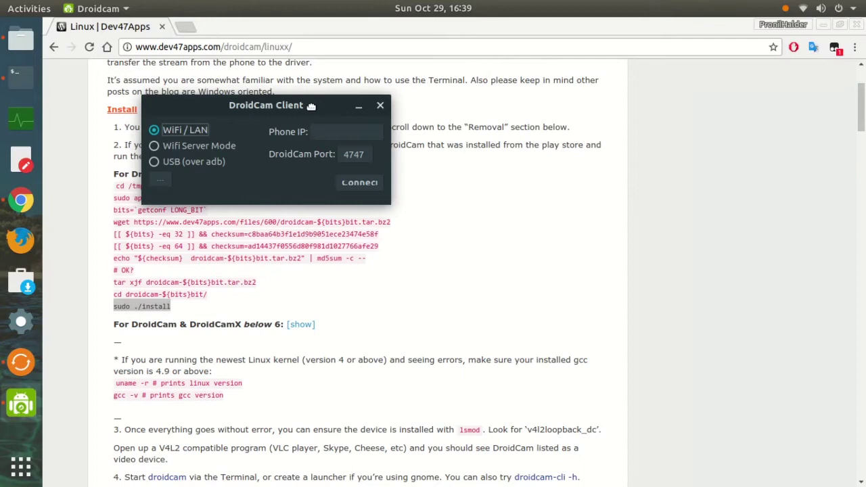
drag(311, 106, 333, 110)
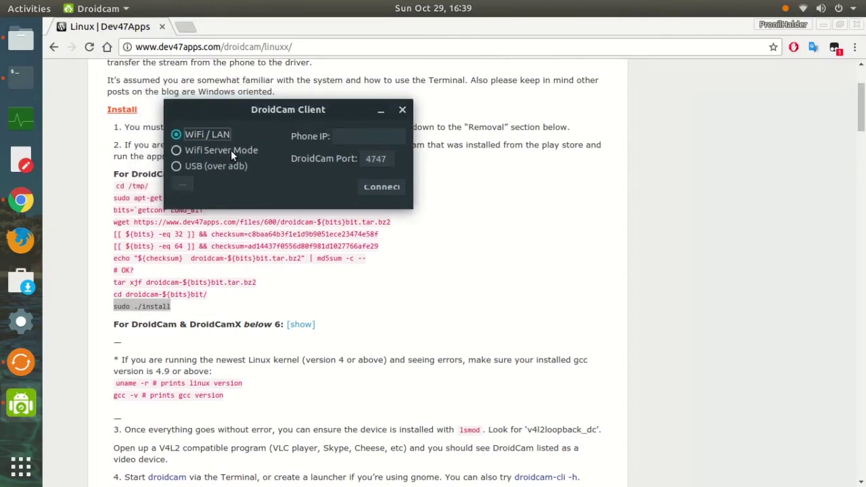
click(193, 168)
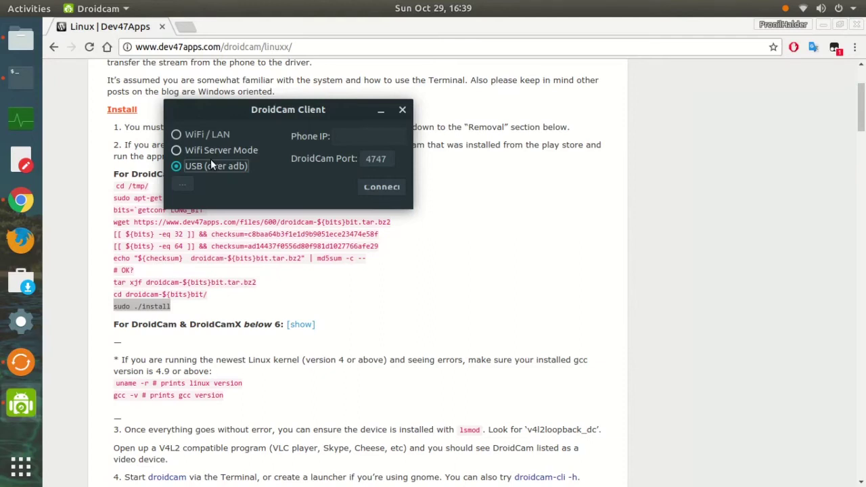
Recall the command "sudo apt install android-tools-adb" in a new Terminal window without running it, and close that window
key(ctrl+alt+t)
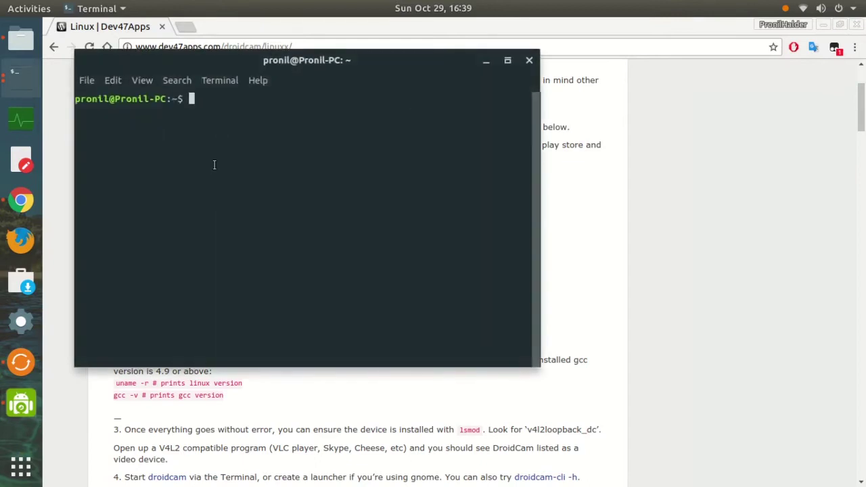
key(Up)
key(Up)
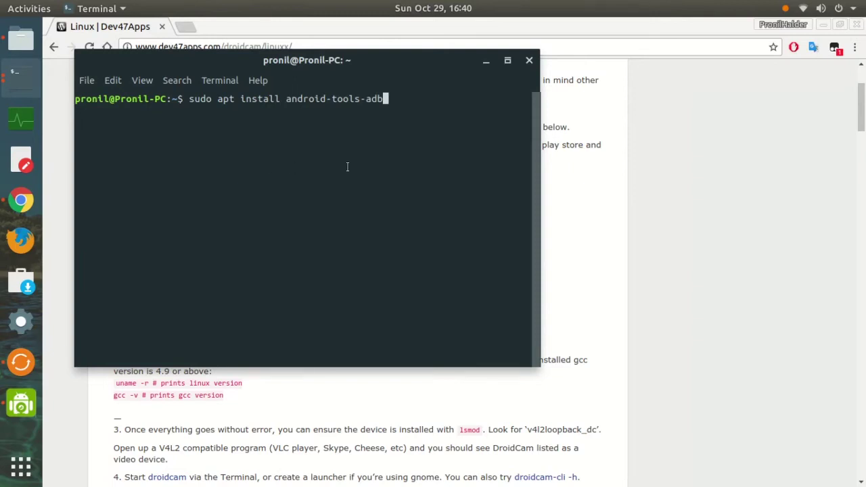
click(529, 60)
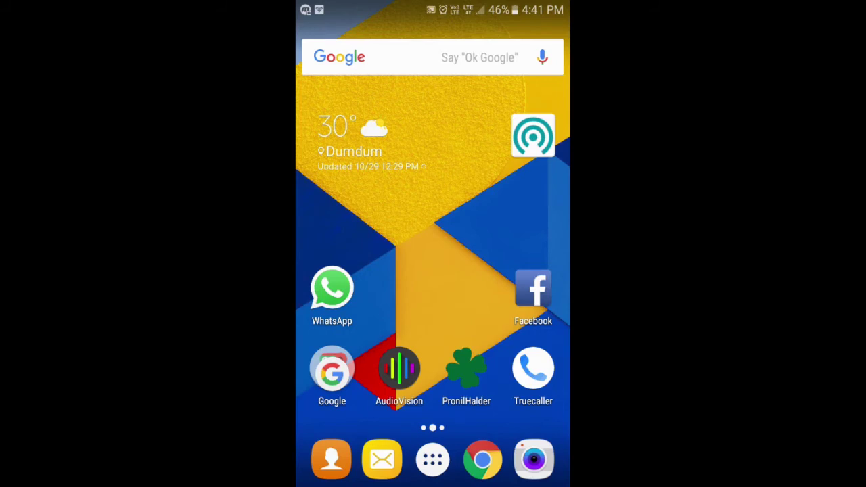
Switch to the Android phone, search its apps for "droid" and open DroidCam
click(432, 460)
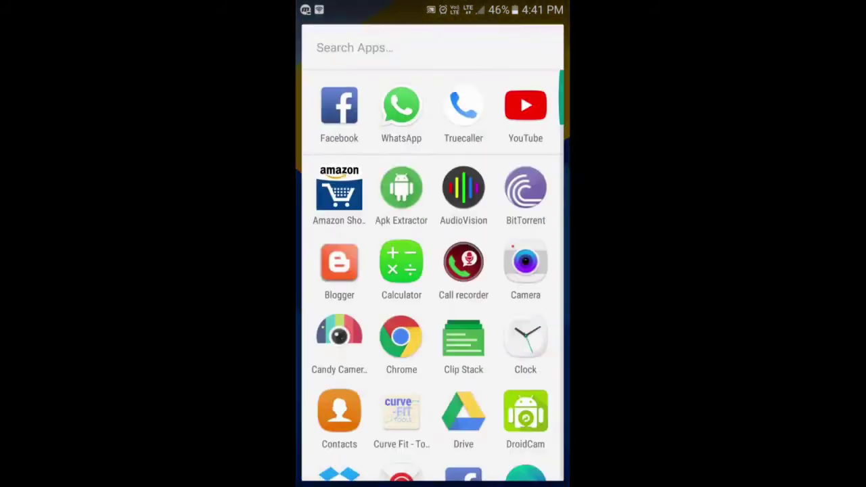
click(379, 47)
text(droid)
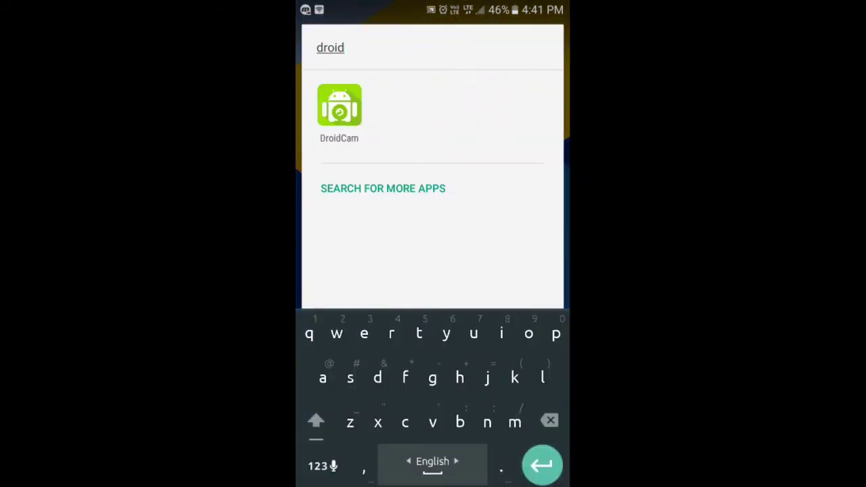
click(339, 107)
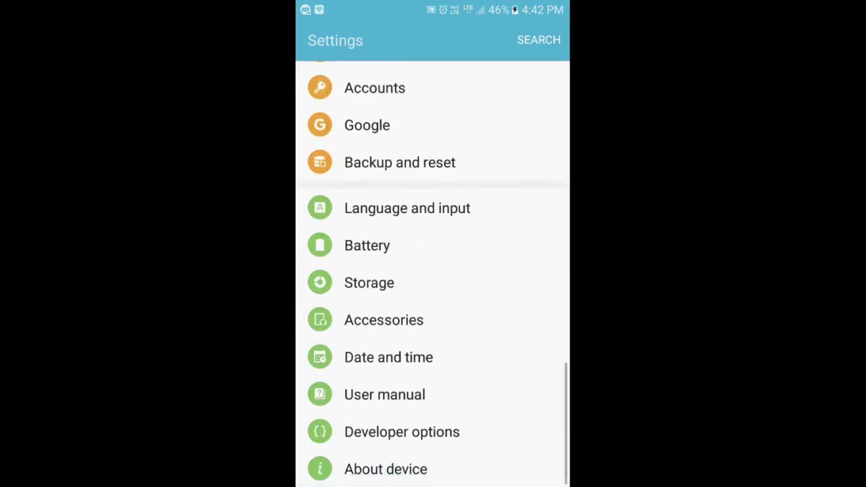
Open Developer options in the phone's Settings and check the USB debugging setting
click(465, 431)
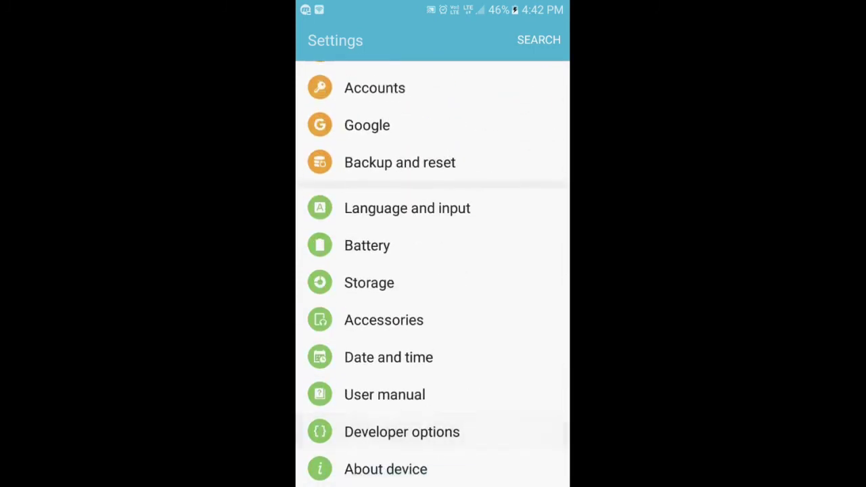
scroll(433, 271, down, 3)
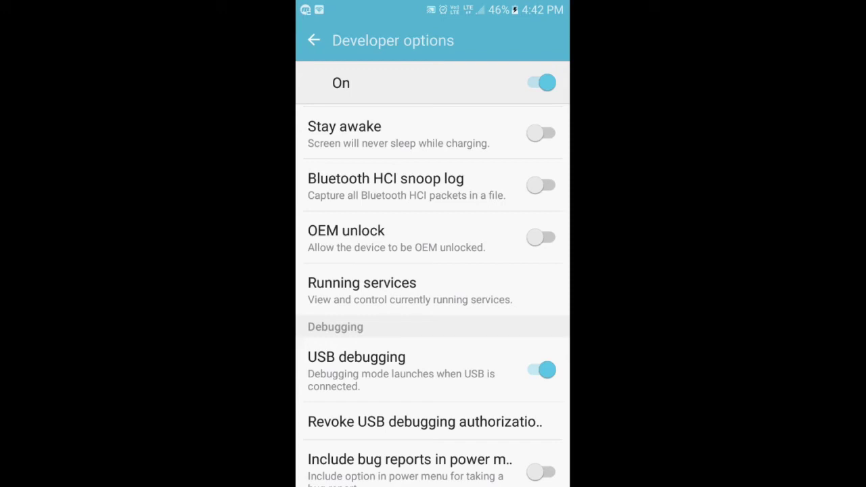
key(Escape)
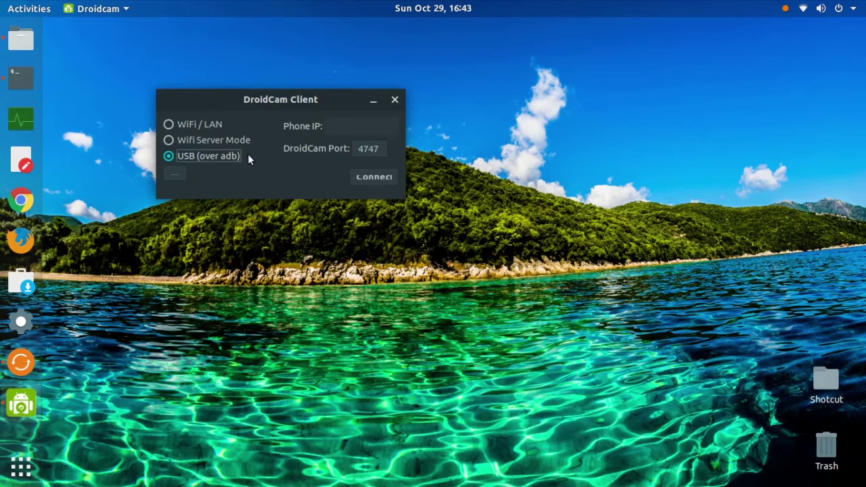
Switch back to the computer, connect the DroidCam Client to the phone over USB and reposition its window
click(369, 185)
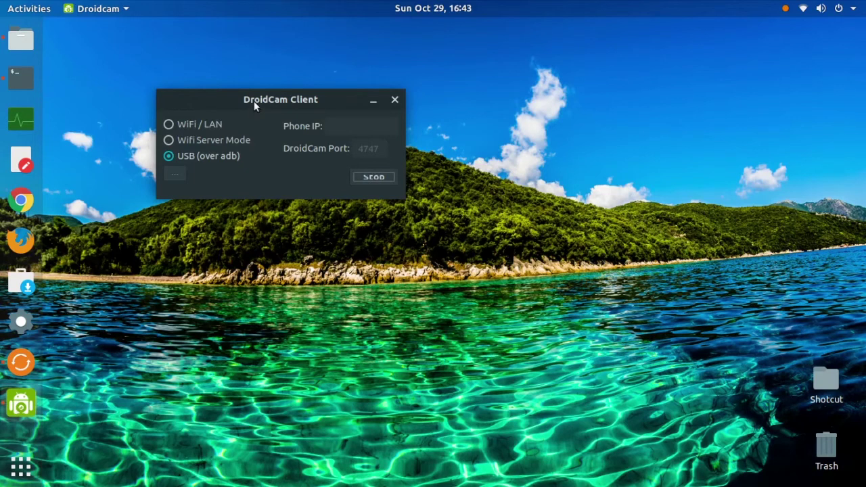
drag(254, 101, 284, 107)
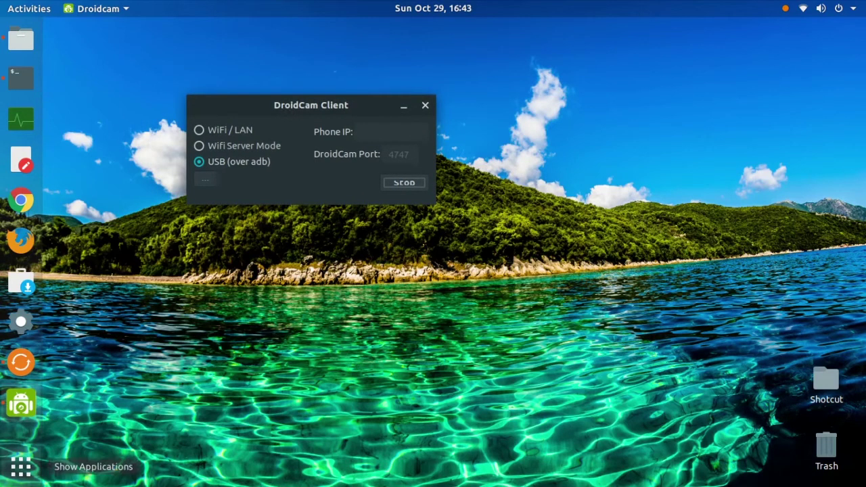
Search the installed applications for "vl" and launch VLC media player
click(5, 461)
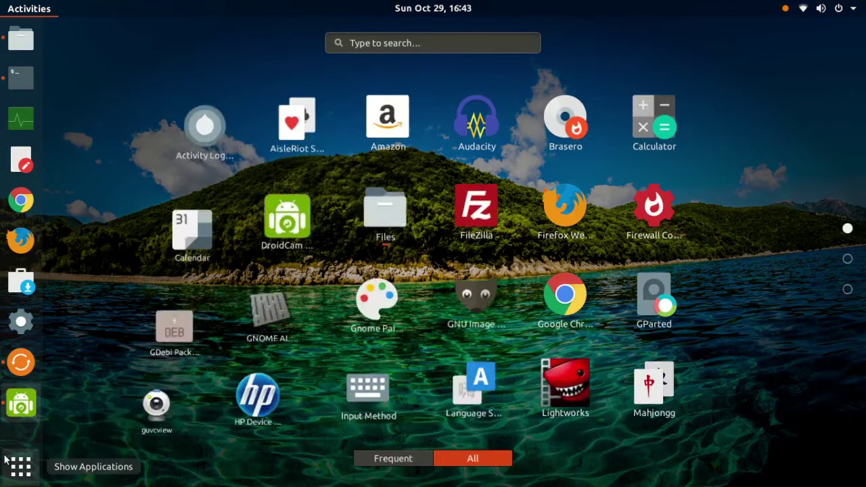
text(vl)
key(Return)
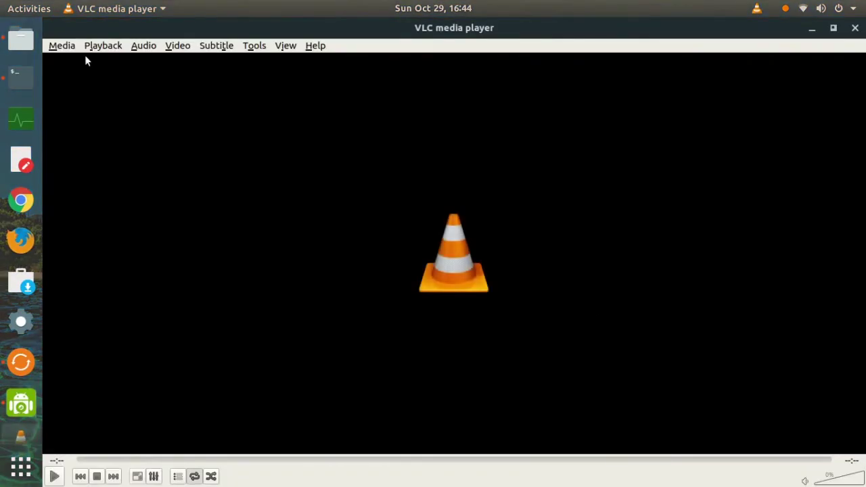
Open a capture device in VLC and set the video device name to /dev/video0
click(73, 49)
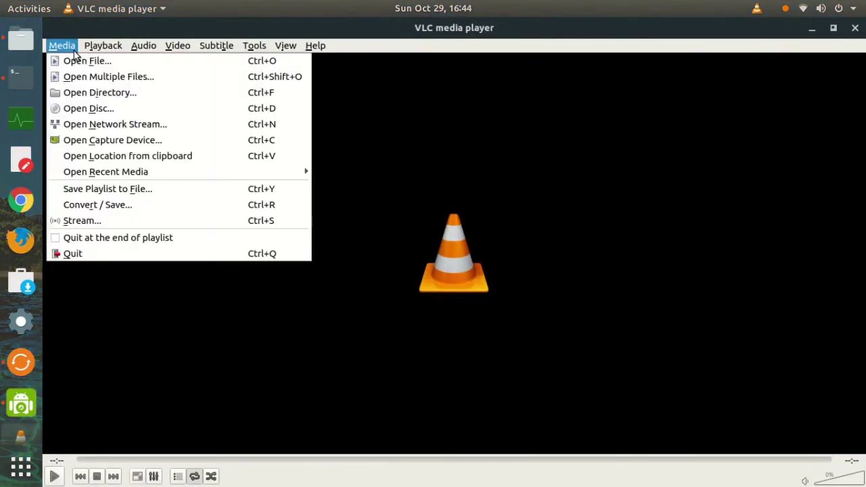
click(128, 140)
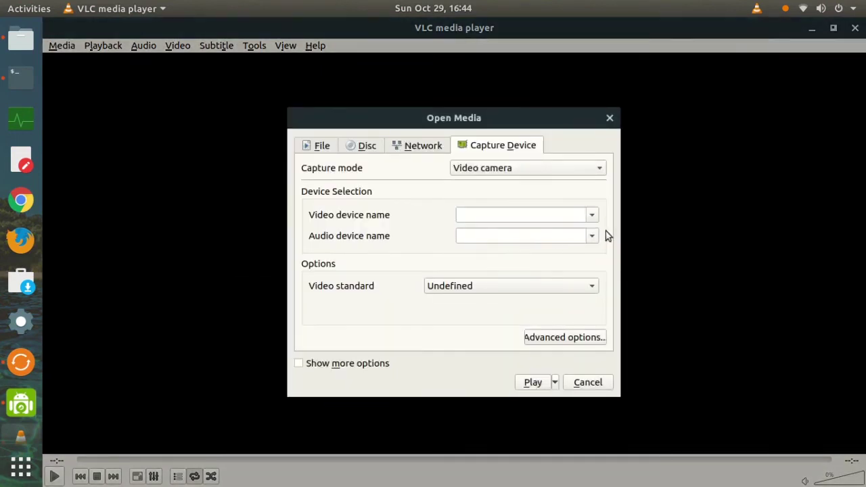
click(597, 216)
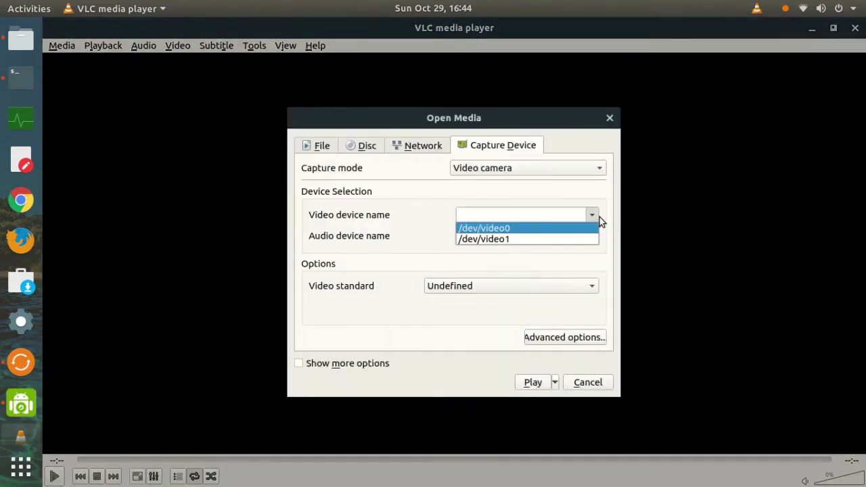
click(502, 234)
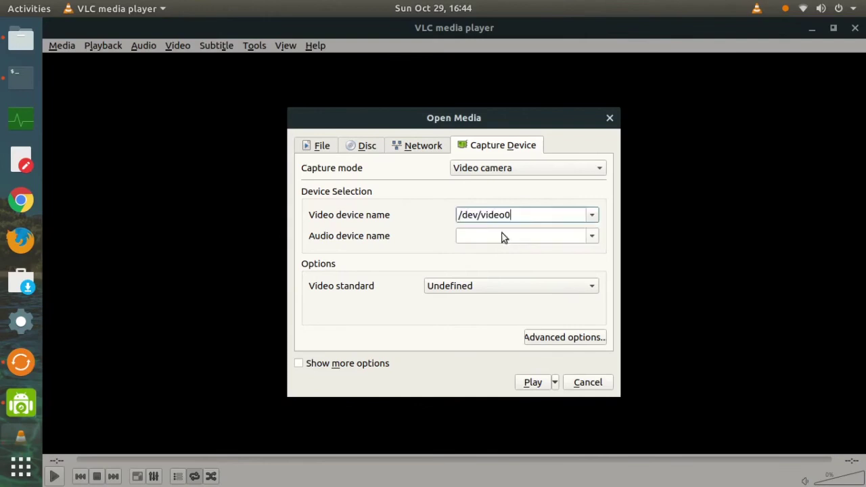